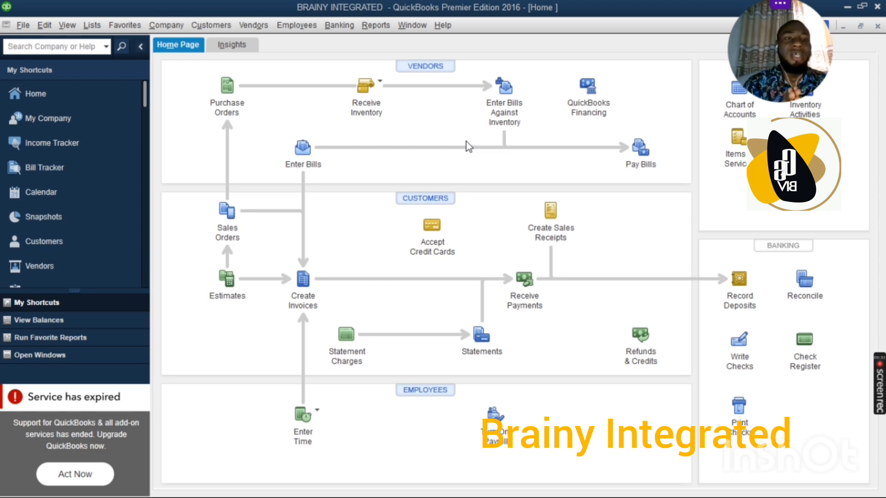
Open the company-wide preferences for Items & Inventory
{"action": "left_click", "coordinate": [45, 26]}
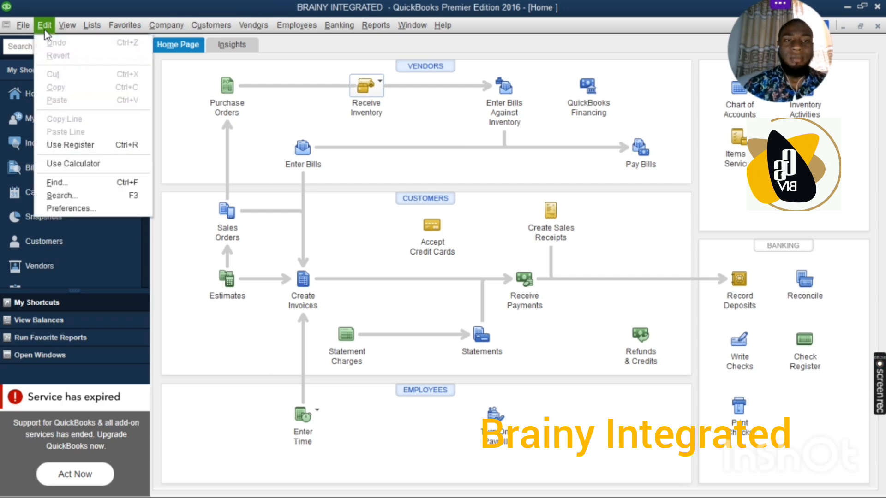
{"action": "left_click", "coordinate": [91, 209]}
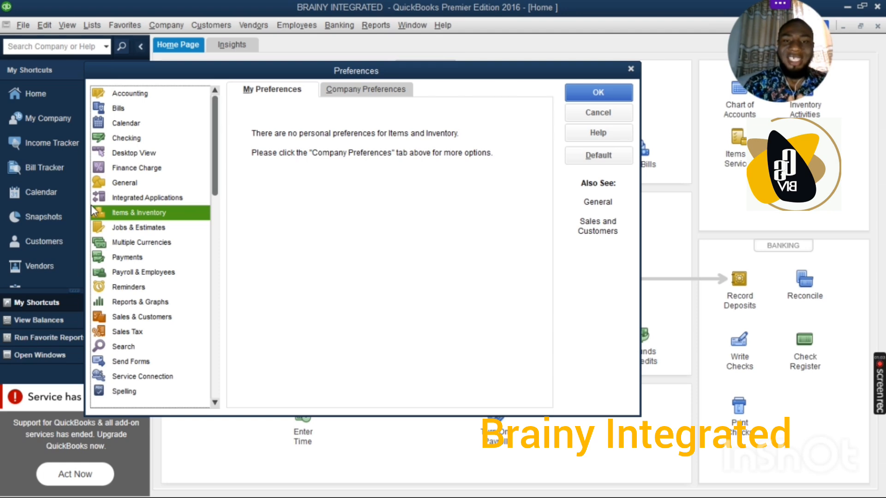
{"action": "left_click", "coordinate": [126, 96]}
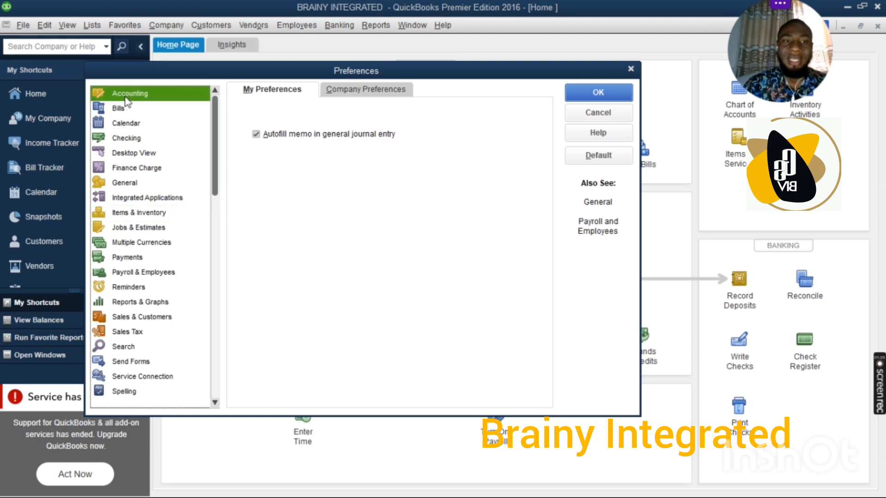
{"action": "left_click", "coordinate": [134, 213]}
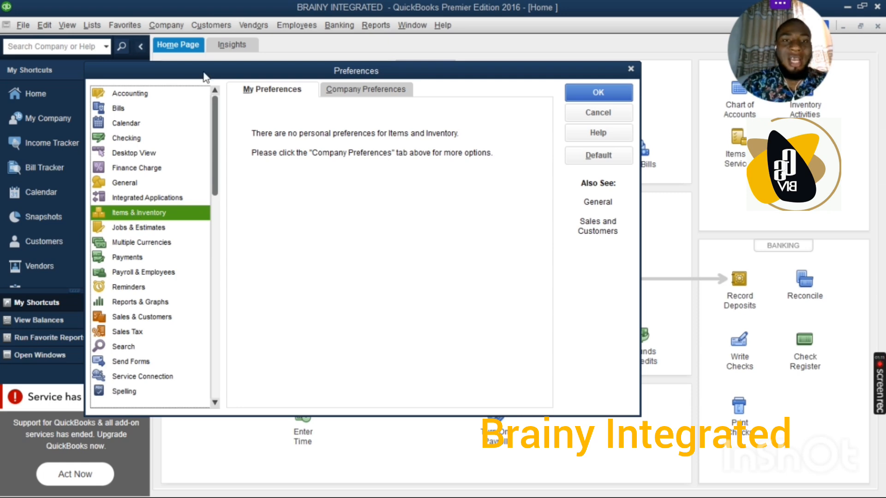
{"action": "left_click", "coordinate": [373, 94]}
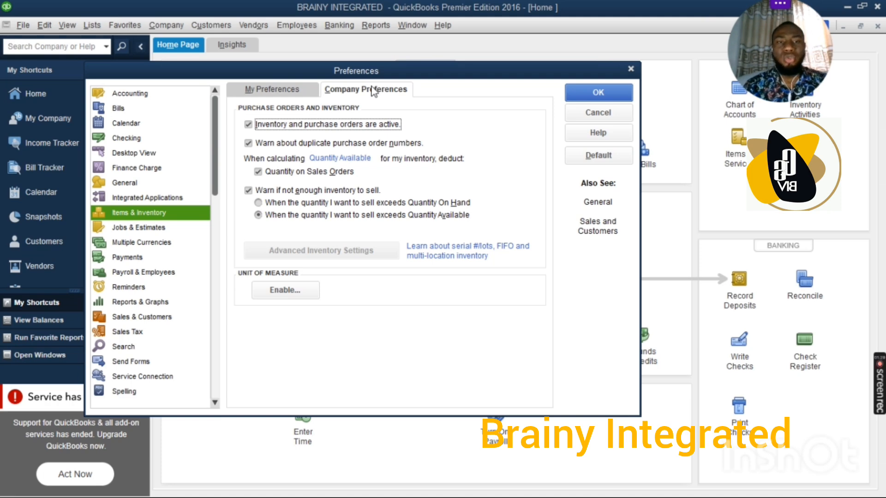
Keep inventory and purchase orders active, warn when the quantity to sell exceeds Quantity On Hand, and save the preferences
{"action": "left_click", "coordinate": [248, 125]}
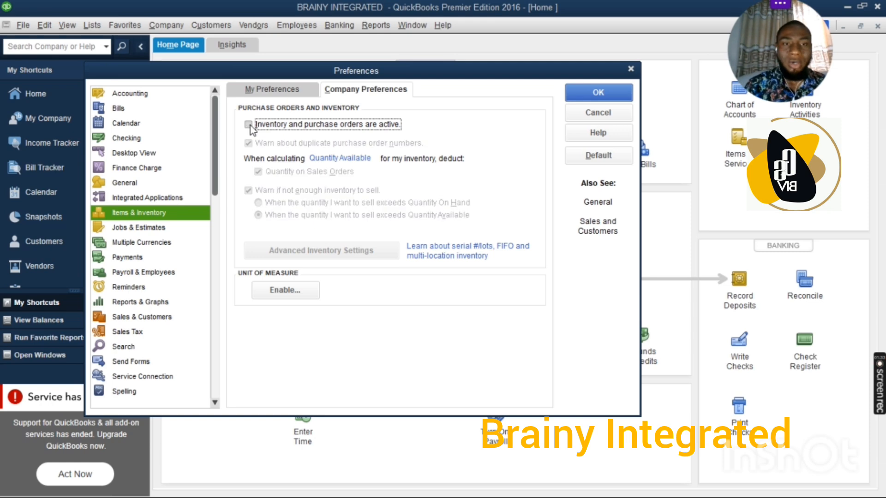
{"action": "left_click", "coordinate": [249, 125]}
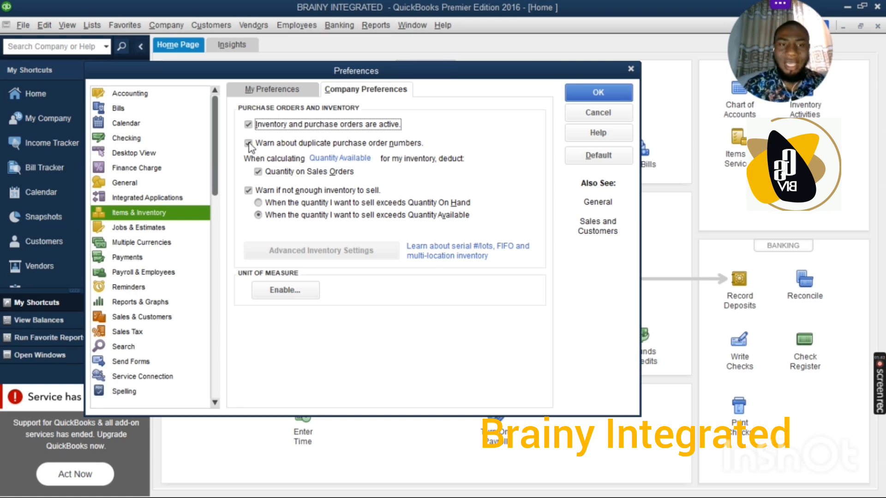
{"action": "left_click", "coordinate": [259, 204]}
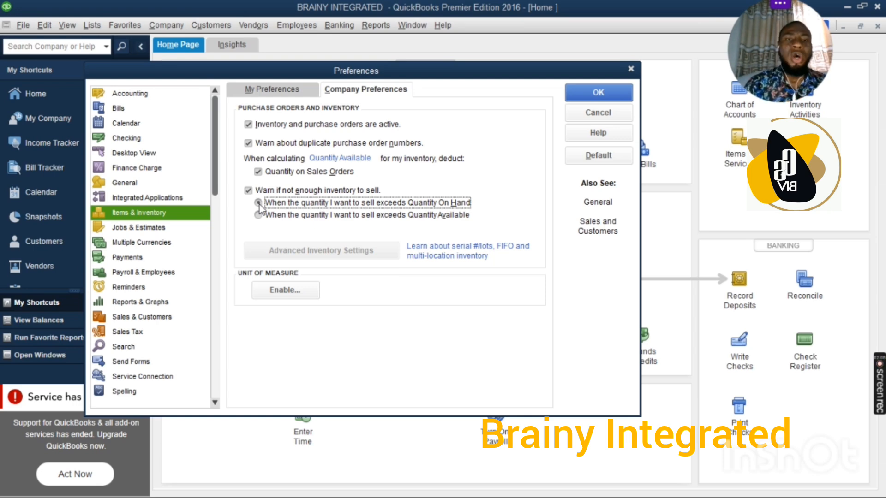
{"action": "left_click", "coordinate": [249, 125]}
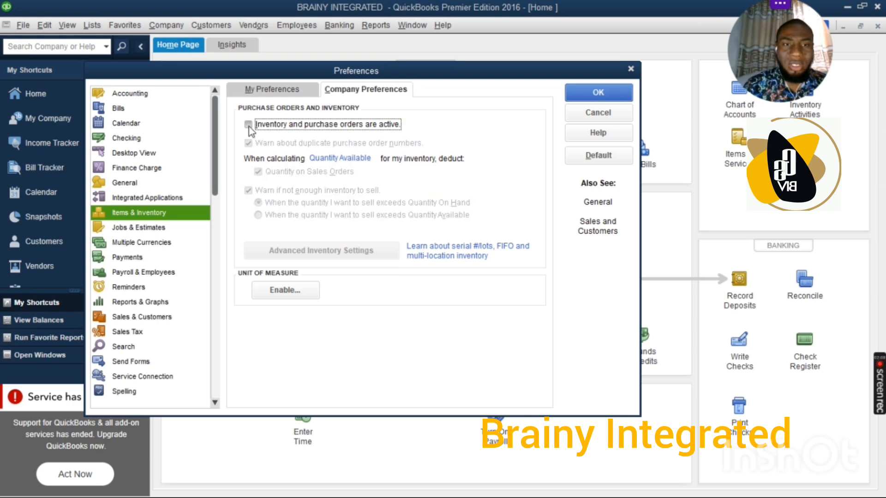
{"action": "left_click", "coordinate": [248, 125]}
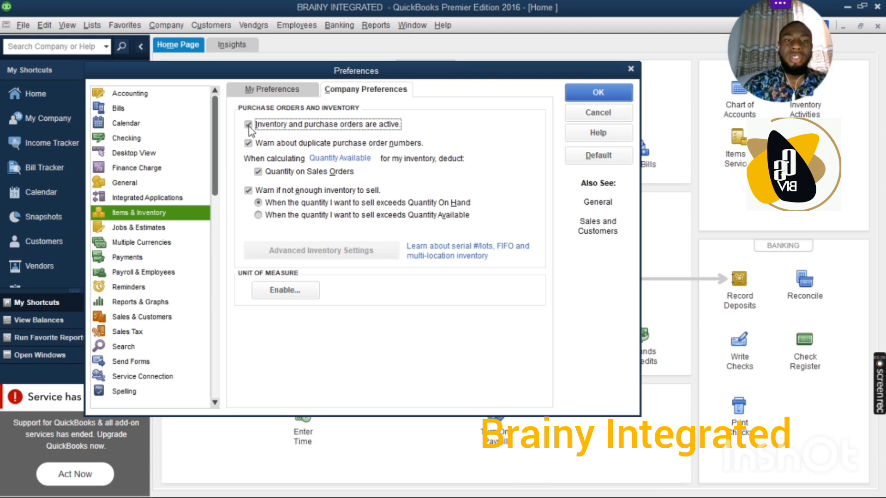
{"action": "left_click", "coordinate": [598, 94]}
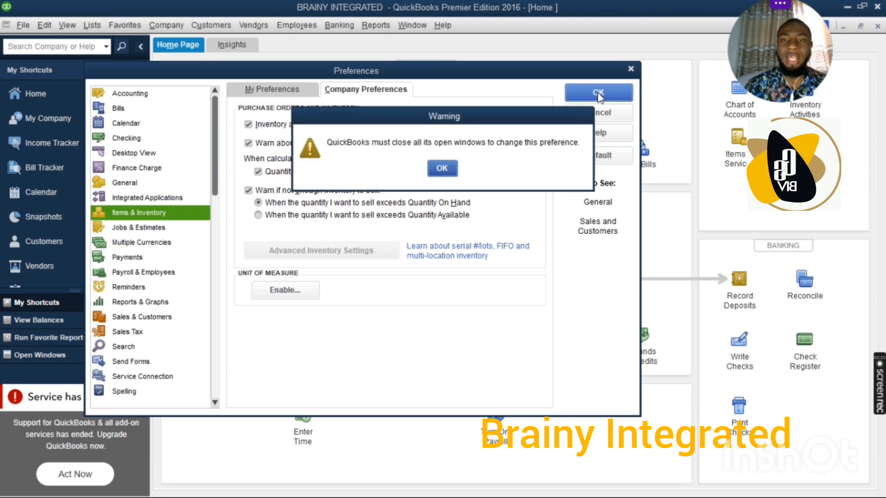
{"action": "left_click", "coordinate": [449, 169]}
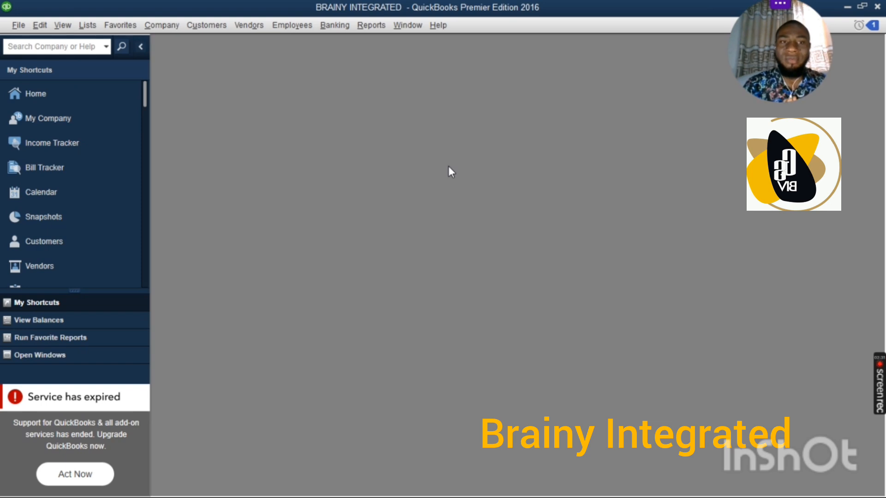
From the maximized Home page, open the Items & Services list and widen its Name column
{"action": "left_click", "coordinate": [62, 100]}
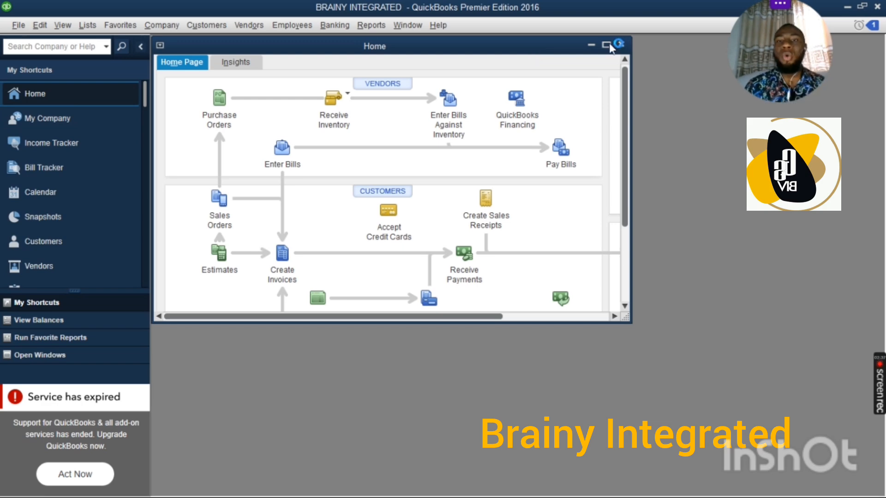
{"action": "left_click", "coordinate": [607, 45]}
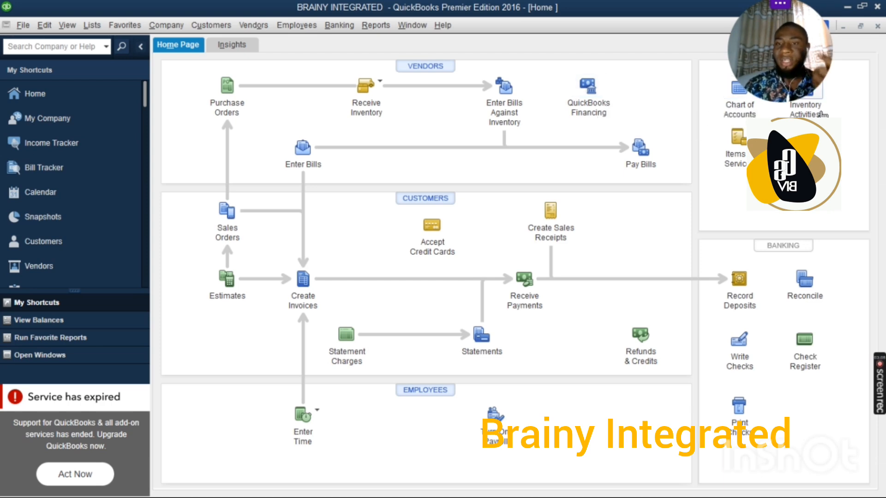
{"action": "left_click", "coordinate": [738, 139]}
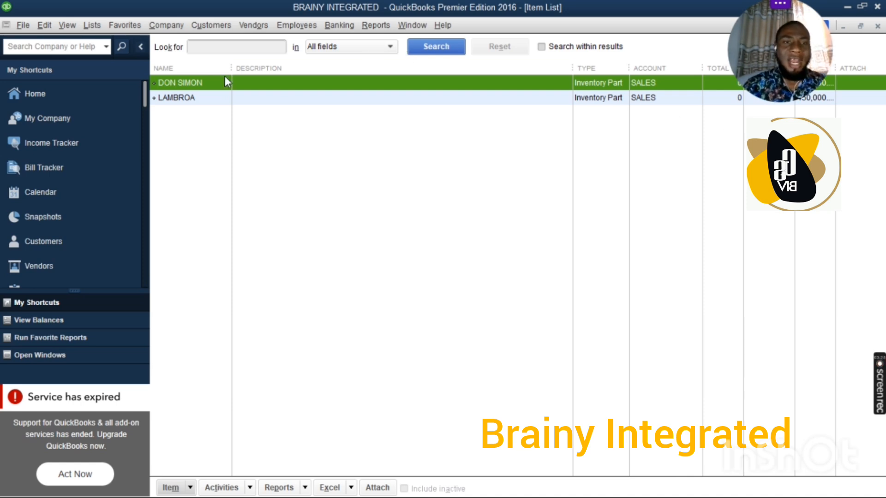
{"action": "left_click_drag", "start_coordinate": [232, 70], "coordinate": [254, 72]}
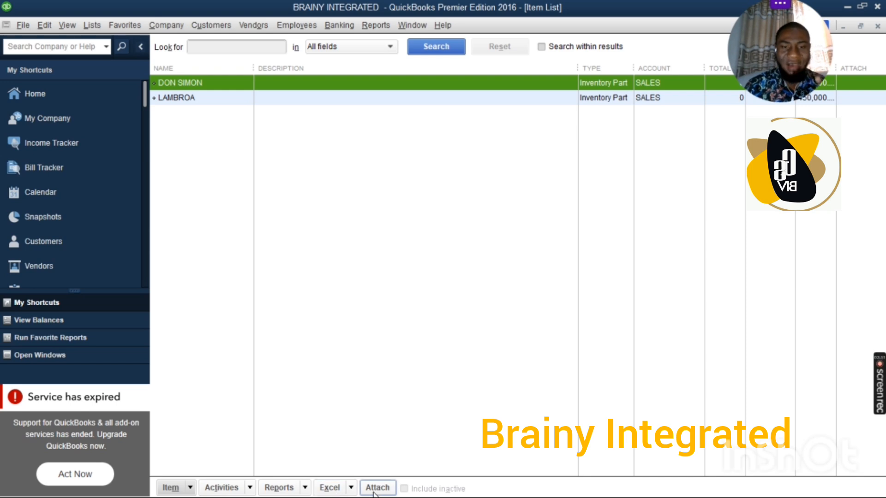
Create a new item of type Inventory Part with the item name REMIMARTIN
{"action": "left_click", "coordinate": [191, 491]}
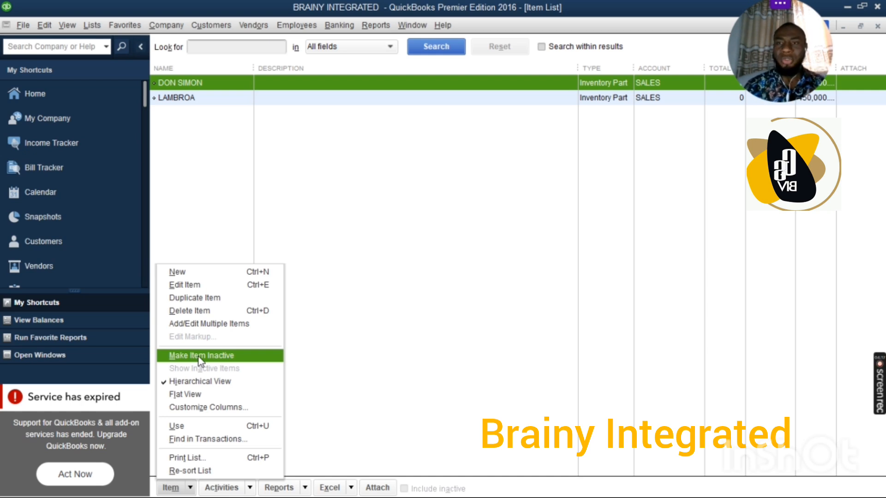
{"action": "left_click", "coordinate": [180, 274]}
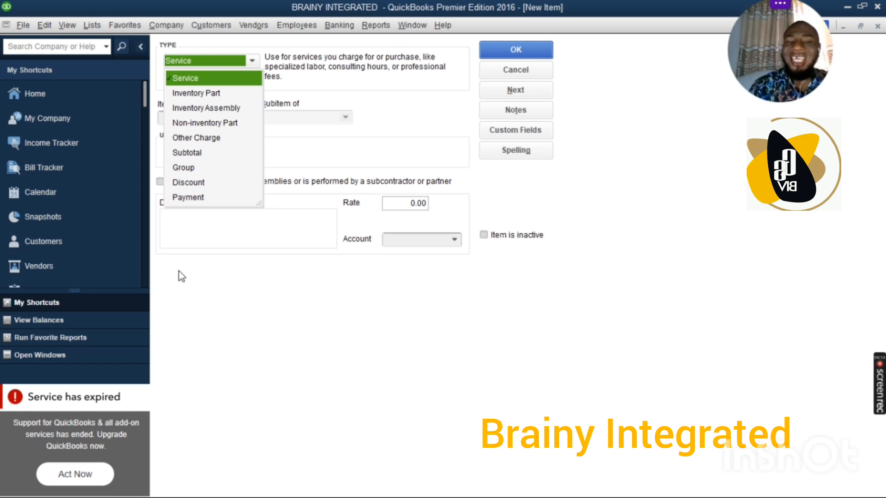
{"action": "left_click", "coordinate": [210, 93]}
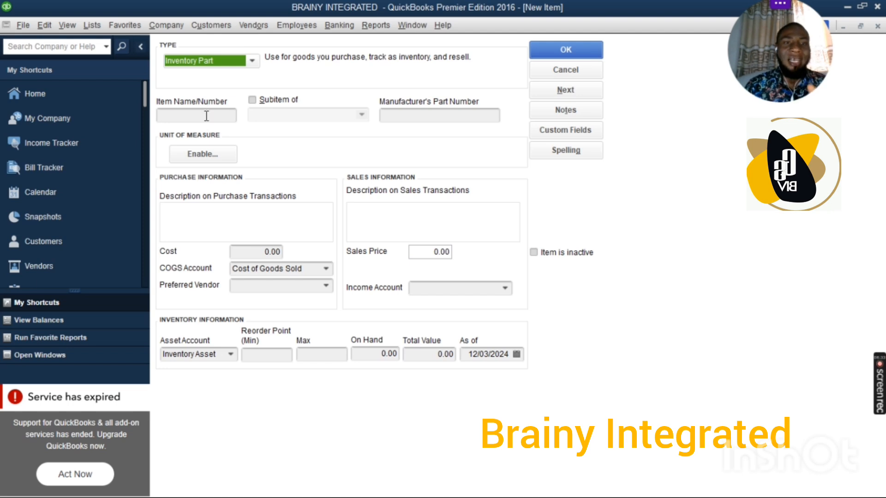
{"action": "left_click", "coordinate": [207, 115]}
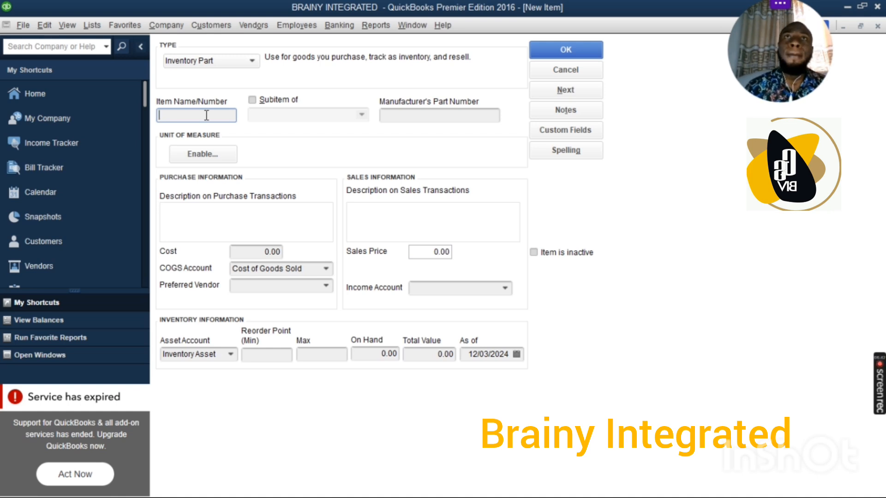
{"action": "type", "text": "R"}
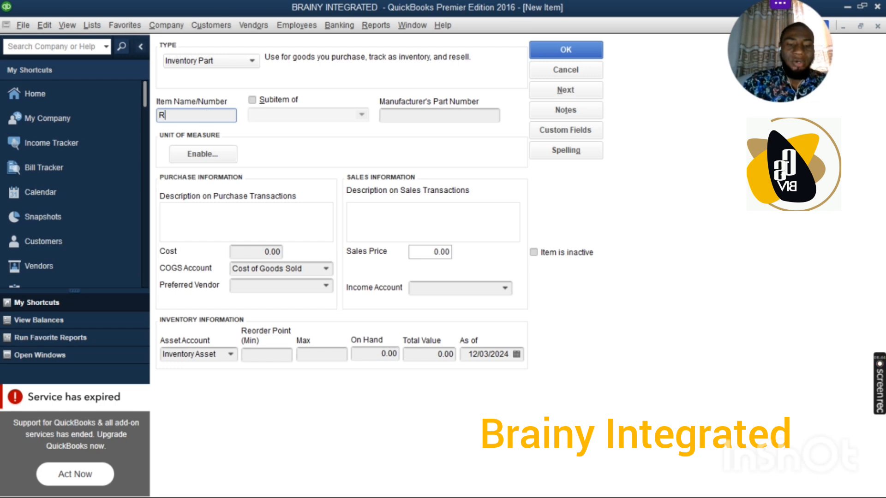
{"action": "type", "text": "EMIMARTIN"}
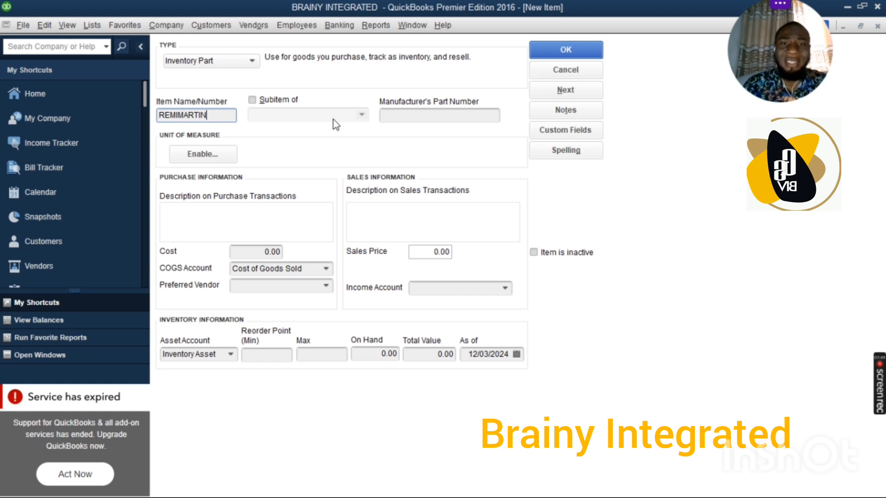
Enable a single unit of measure per item, using the Count type with Each (ea) as the unit
{"action": "left_click", "coordinate": [219, 157]}
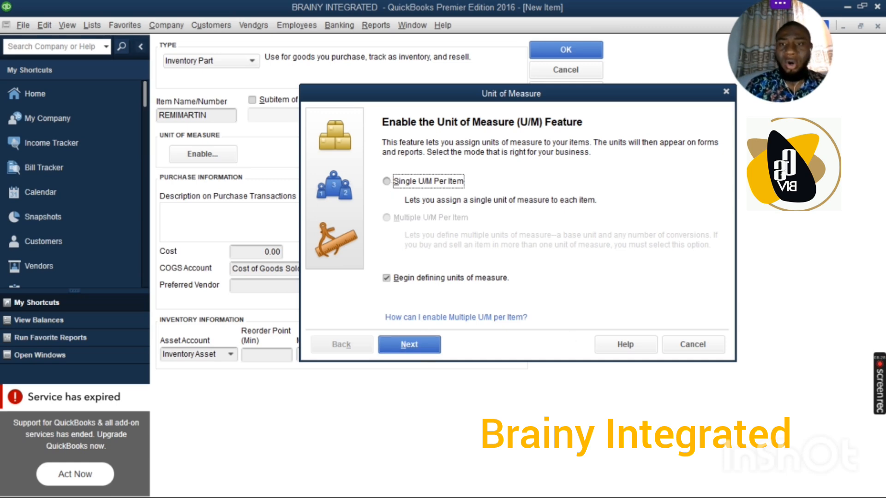
{"action": "left_click", "coordinate": [424, 350]}
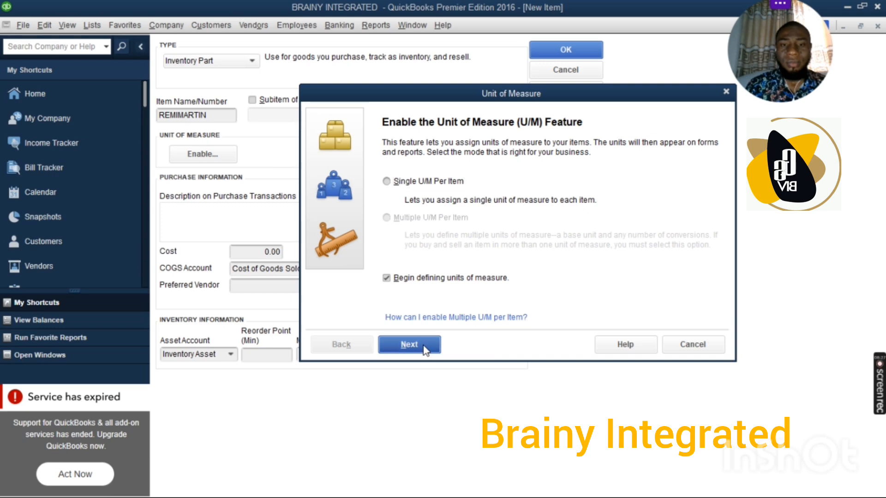
{"action": "left_click", "coordinate": [446, 168]}
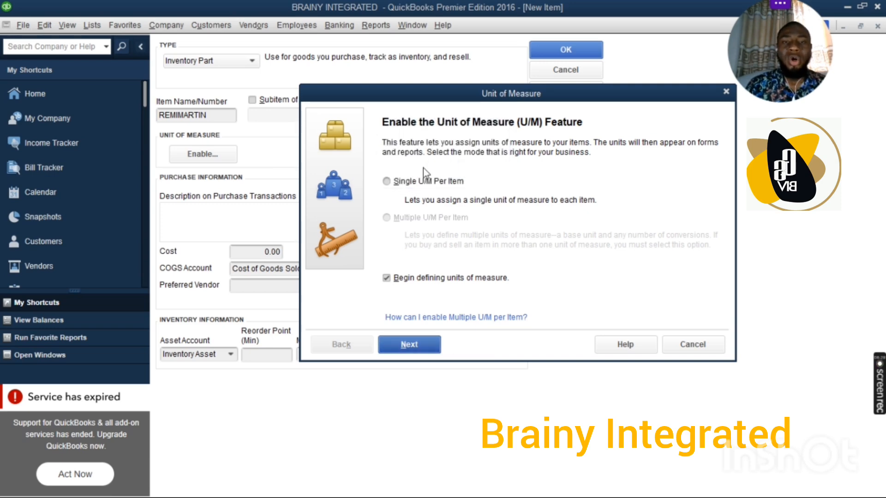
{"action": "left_click", "coordinate": [388, 181]}
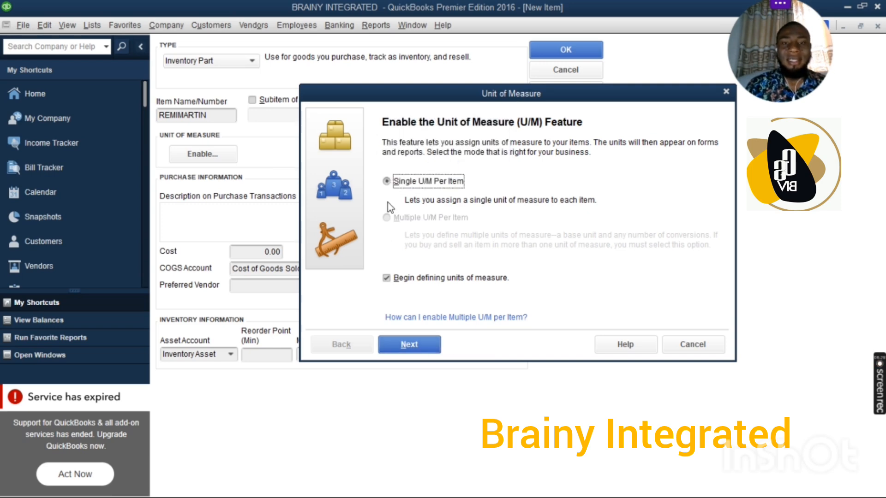
{"action": "left_click", "coordinate": [424, 342]}
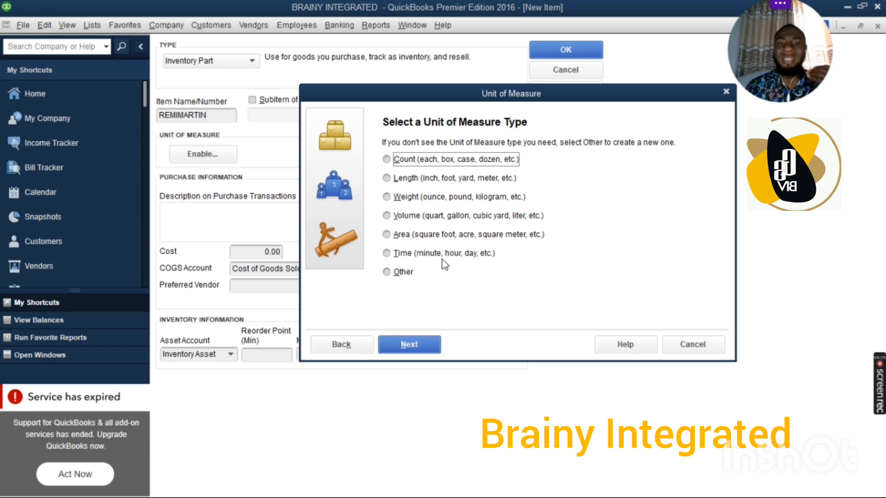
{"action": "left_click", "coordinate": [389, 159]}
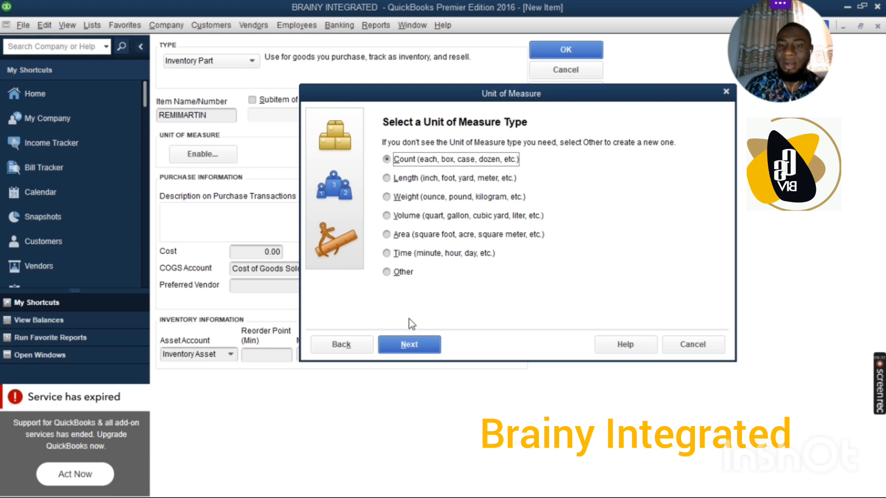
{"action": "left_click", "coordinate": [409, 345]}
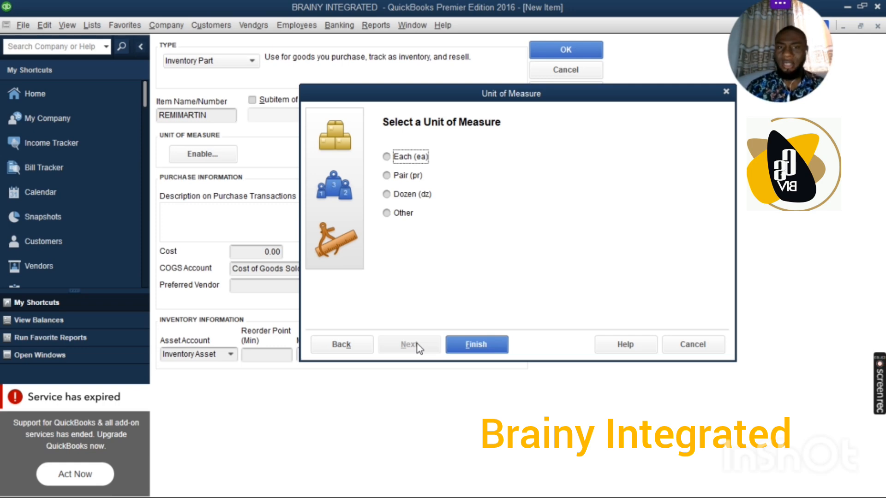
{"action": "left_click", "coordinate": [386, 157]}
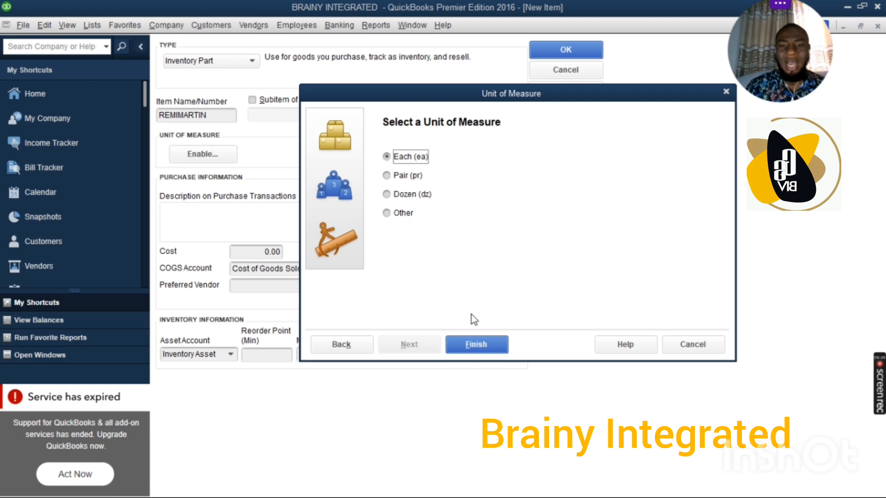
{"action": "left_click", "coordinate": [484, 352]}
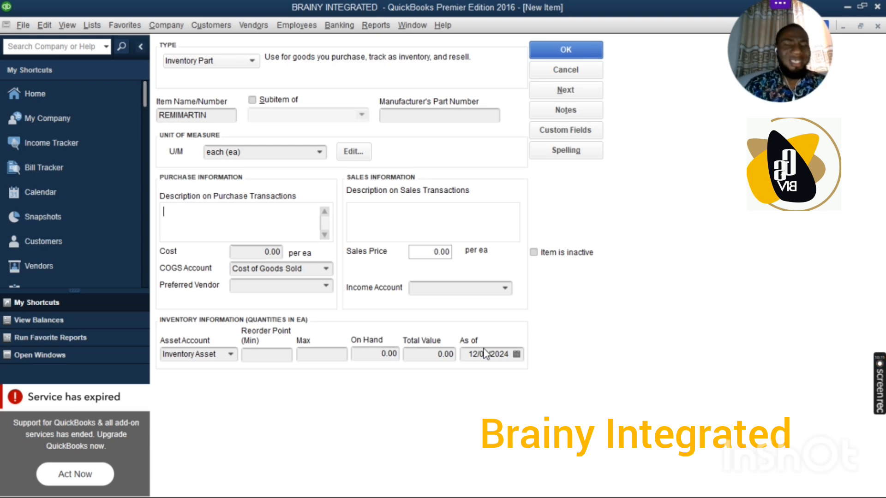
Enter REMIMARTIN as the purchase description and choose Cost of Goods Sold as the COGS account
{"action": "type", "text": "REMI"}
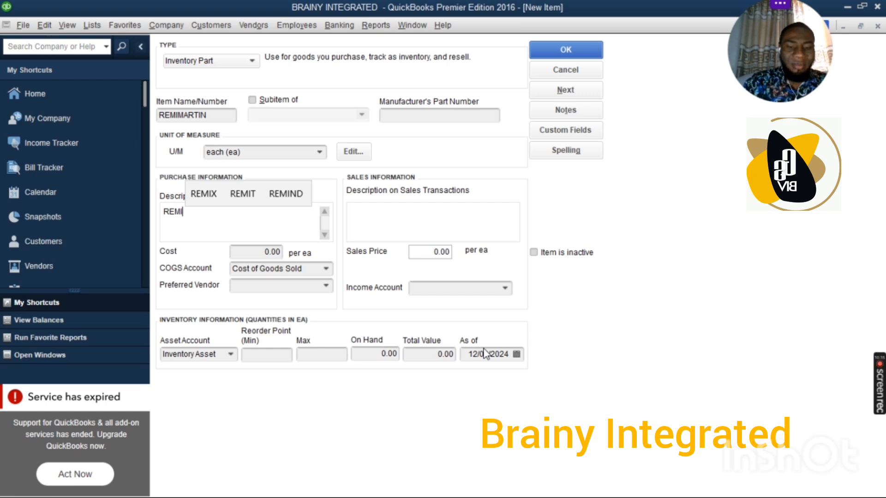
{"action": "type", "text": "MARTIN"}
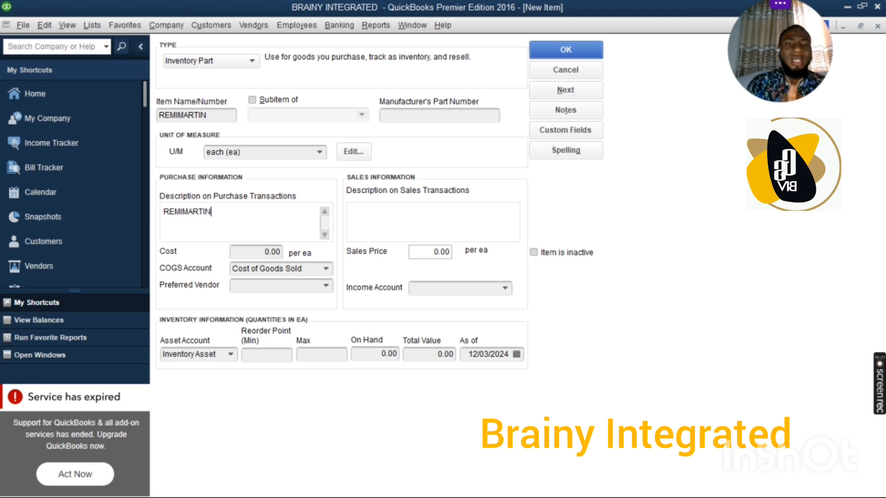
{"action": "left_click", "coordinate": [326, 269]}
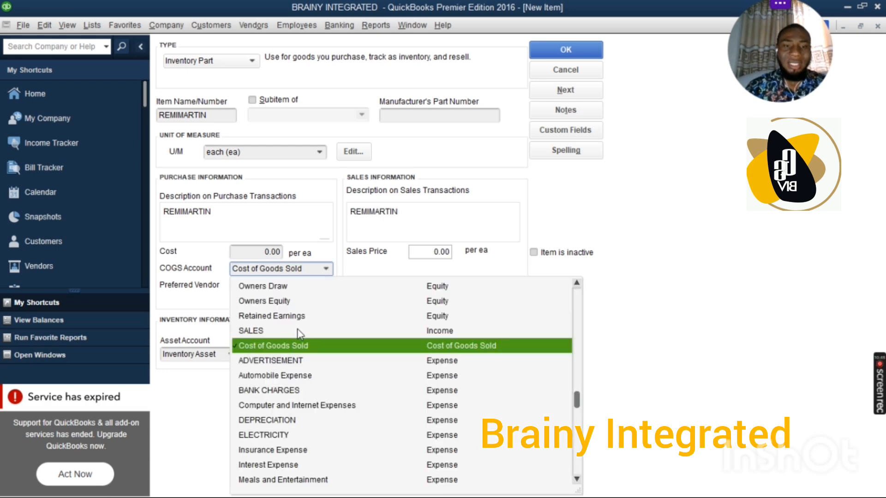
{"action": "left_click", "coordinate": [294, 345]}
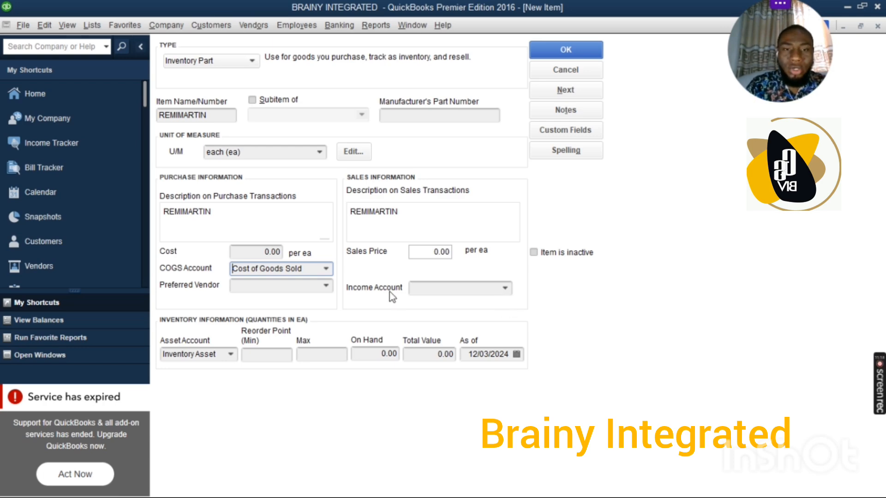
Assign SALES as the item's income account and Inventory Asset as its asset account
{"action": "left_click", "coordinate": [509, 292]}
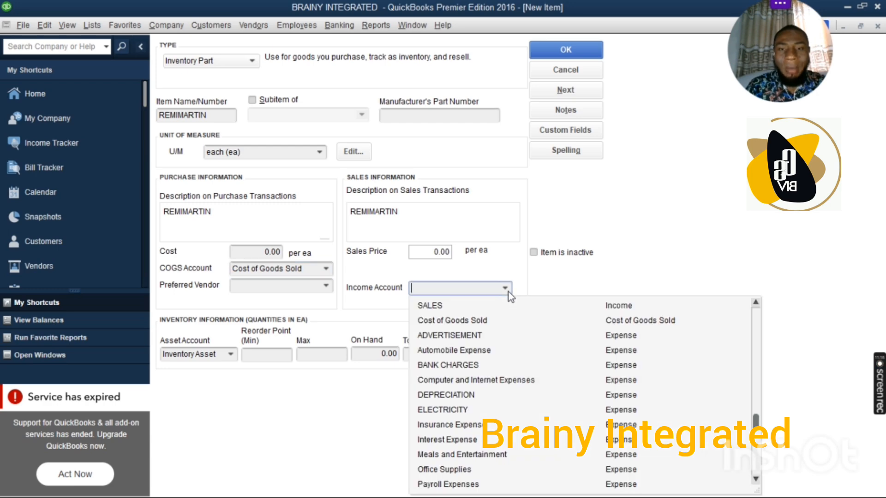
{"action": "left_click", "coordinate": [429, 306]}
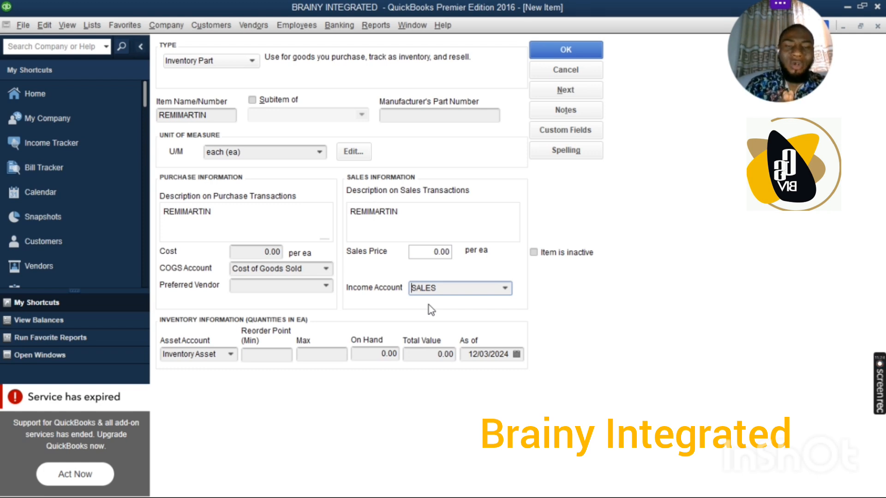
{"action": "left_click", "coordinate": [230, 356]}
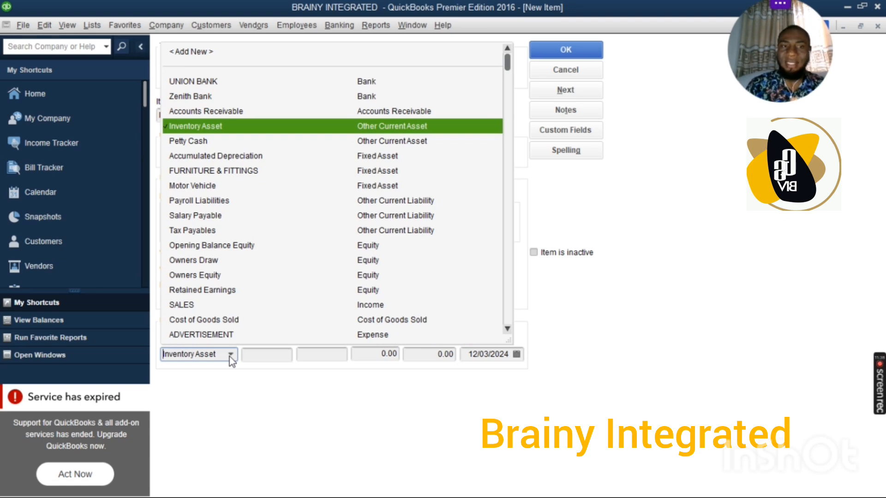
{"action": "left_click", "coordinate": [234, 131]}
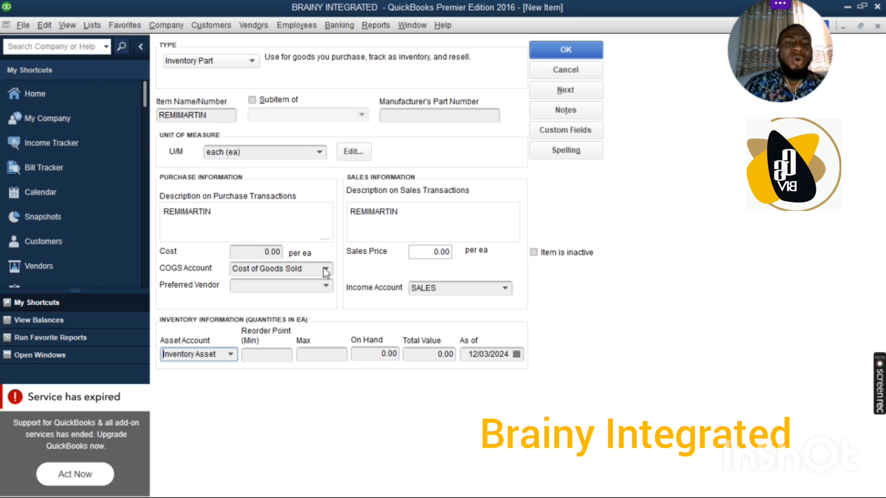
Set the item's purchase cost to 125,000 per unit
{"action": "left_click", "coordinate": [266, 253]}
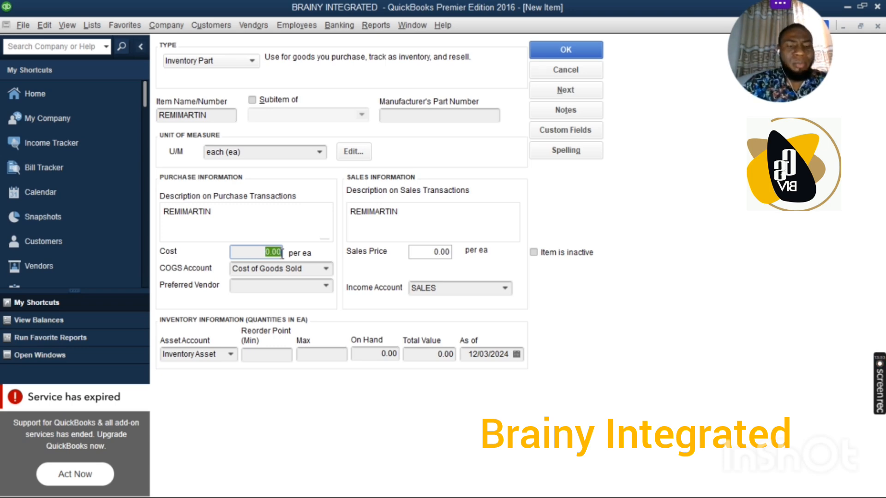
{"action": "type", "text": "12"}
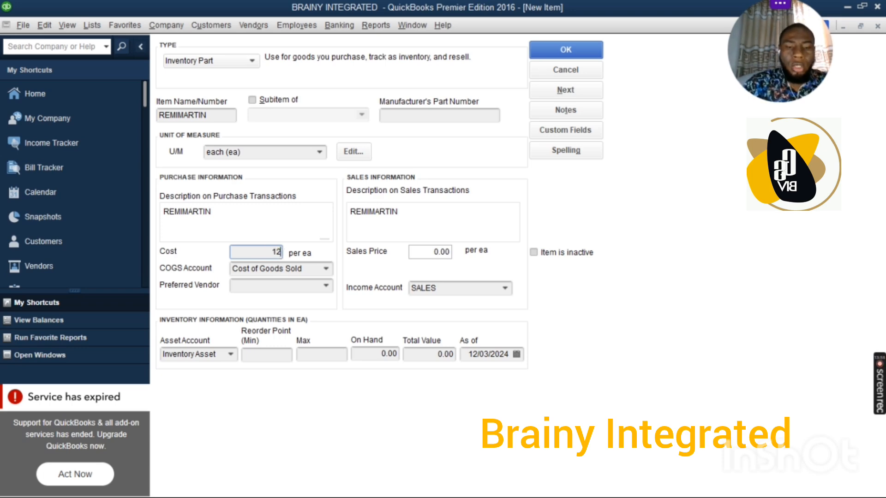
{"action": "type", "text": "5,0000"}
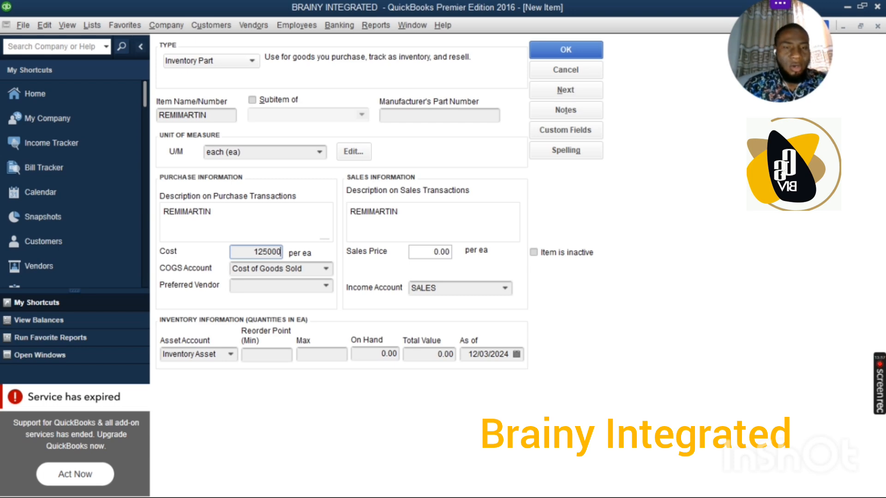
{"action": "key", "text": "Tab"}
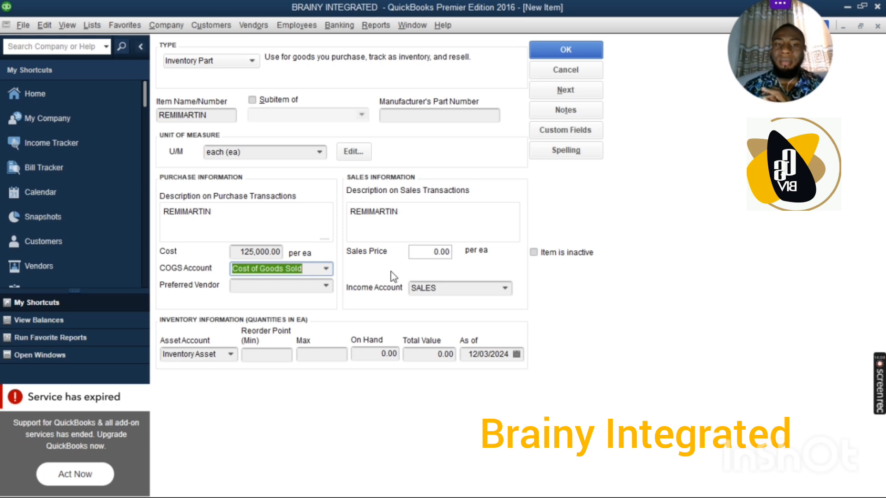
{"action": "left_click", "coordinate": [430, 254]}
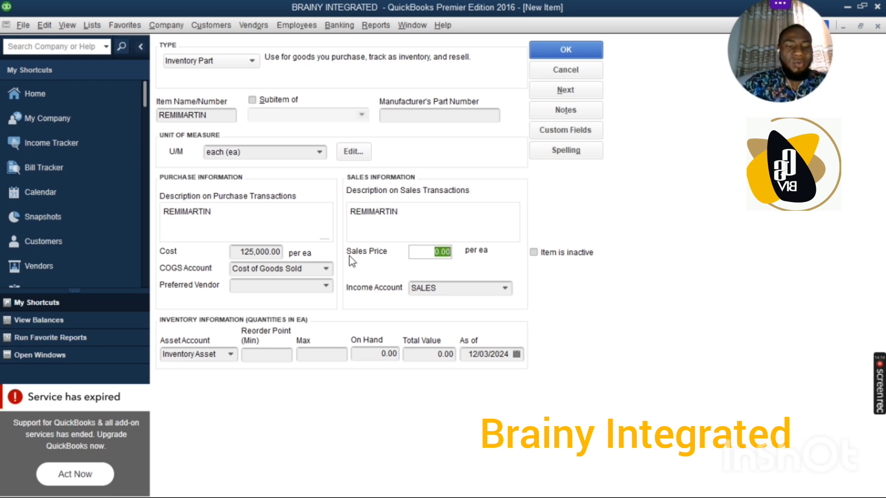
{"action": "type", "text": "150"}
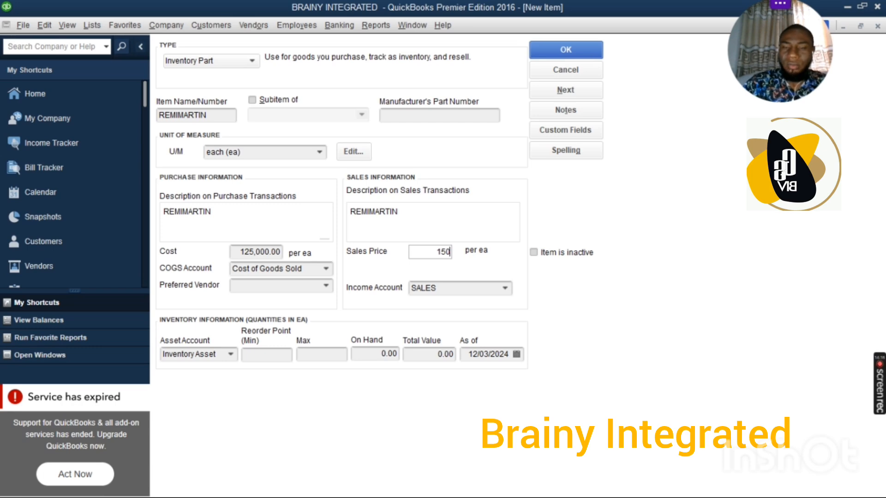
{"action": "key", "text": "BackSpace"}
{"action": "key", "text": "BackSpace"}
{"action": "key", "text": "BackSpace"}
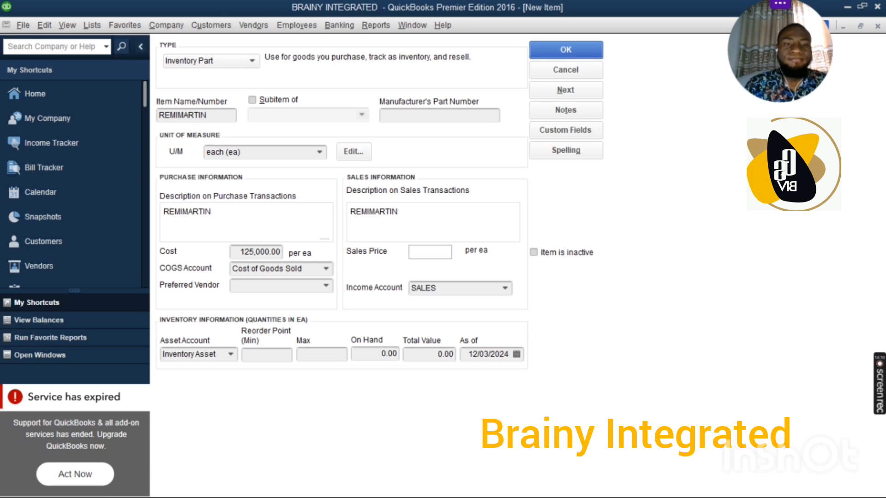
Set the item's purchase cost to 100,000 and its sales price to 150,000 per unit
{"action": "left_click_drag", "start_coordinate": [283, 252], "coordinate": [231, 253]}
{"action": "type", "text": "100"}
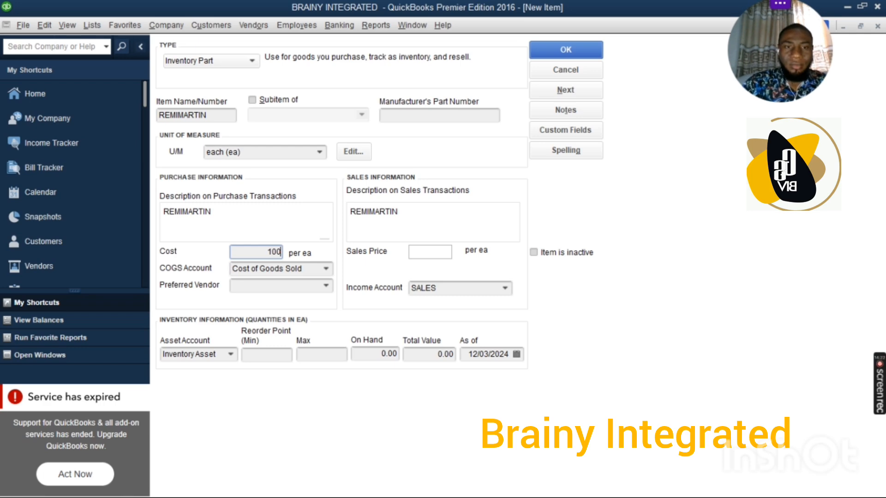
{"action": "type", "text": ",0000"}
{"action": "key", "text": "Tab"}
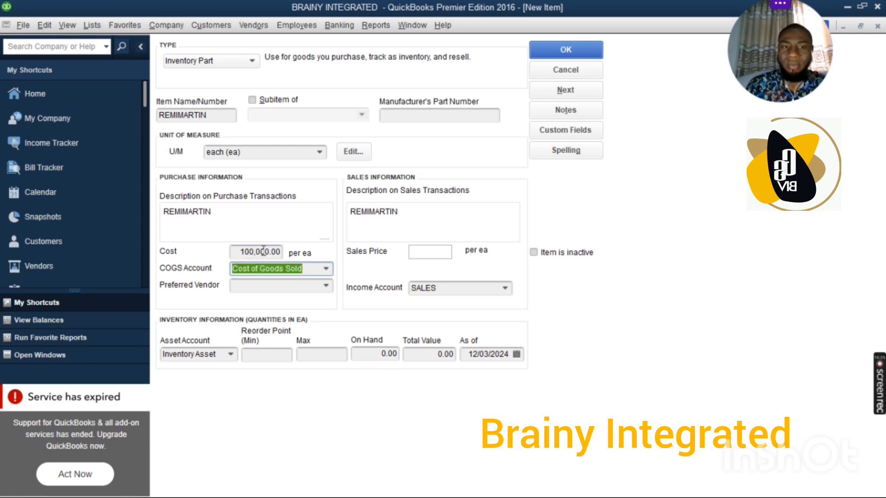
{"action": "left_click", "coordinate": [414, 253]}
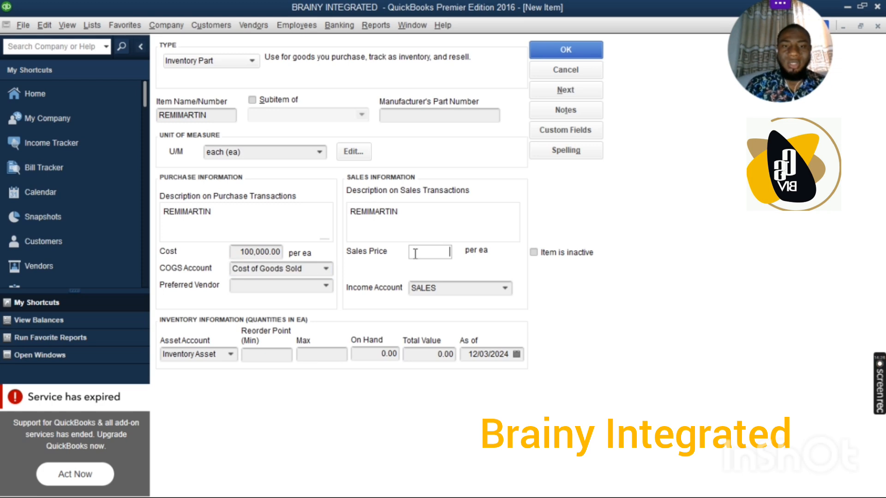
{"action": "type", "text": "150"}
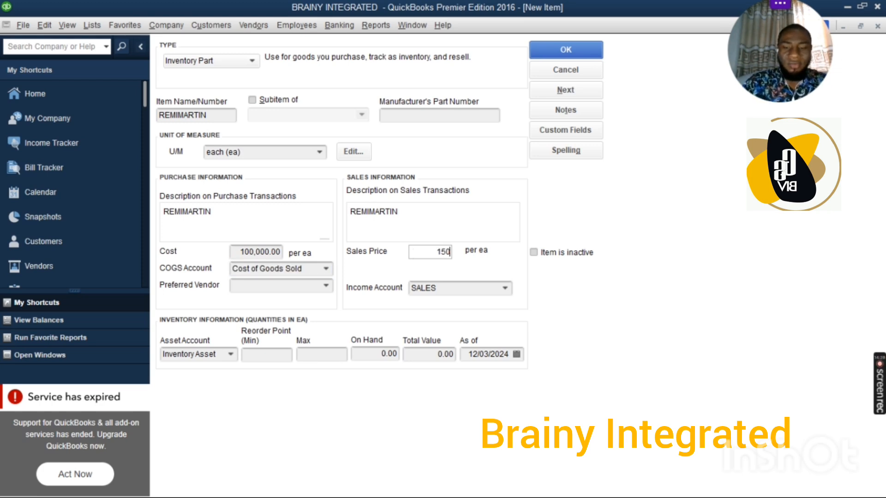
{"action": "type", "text": ",0000"}
{"action": "key", "text": "Tab"}
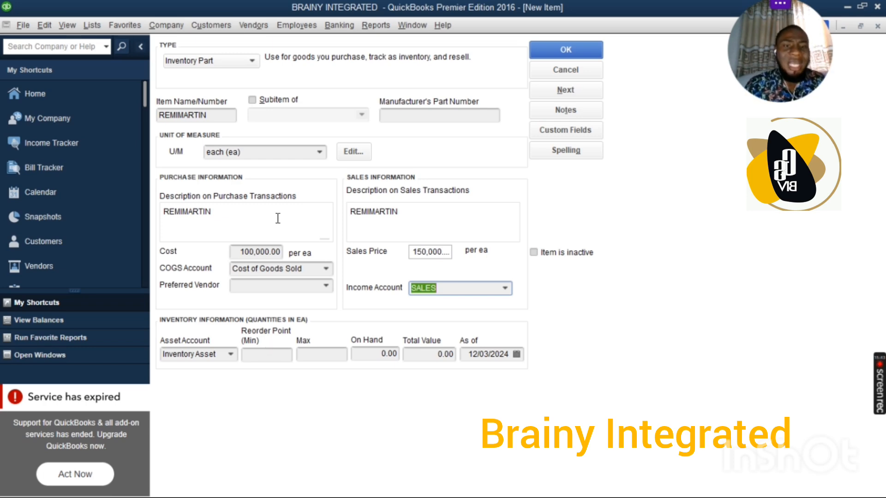
Enter a minimum reorder point of 20 and a maximum of 1000 for the item
{"action": "left_click", "coordinate": [279, 358]}
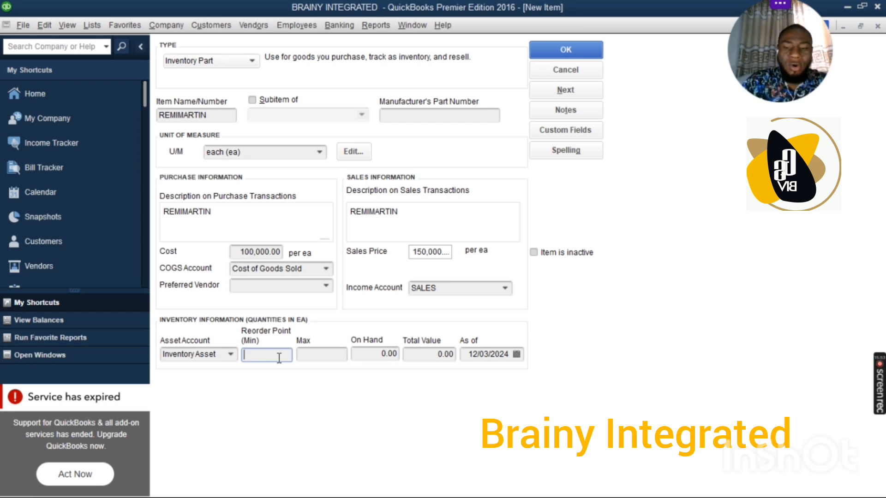
{"action": "type", "text": "20"}
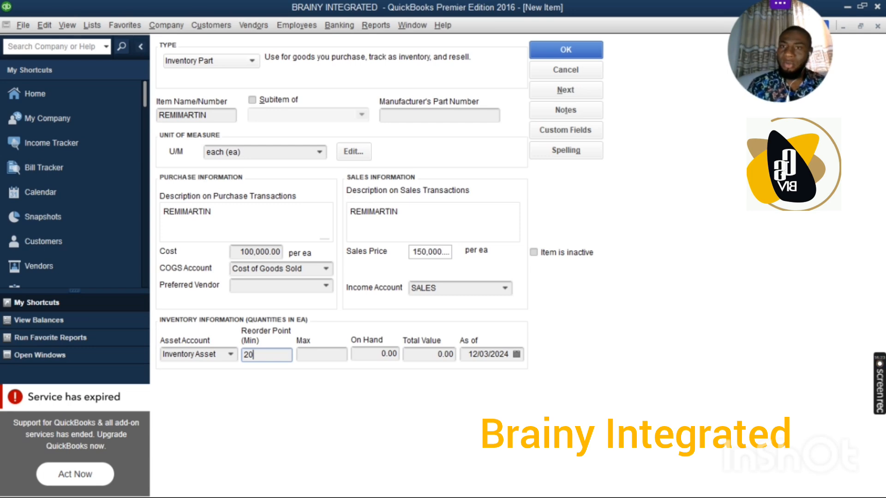
{"action": "left_click", "coordinate": [321, 350]}
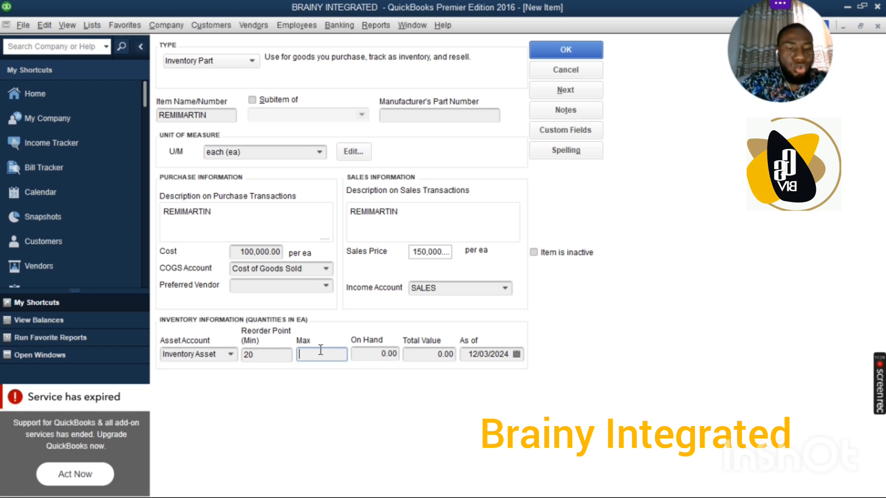
{"action": "type", "text": "1000"}
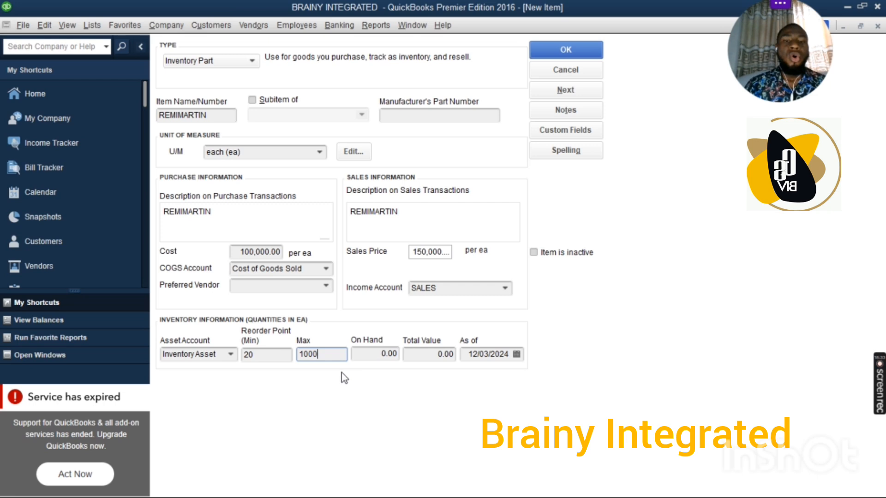
Clear the item's maximum quantity and minimum reorder point so both are blank
{"action": "key", "text": "BackSpace"}
{"action": "key", "text": "BackSpace"}
{"action": "key", "text": "BackSpace"}
{"action": "key", "text": "BackSpace"}
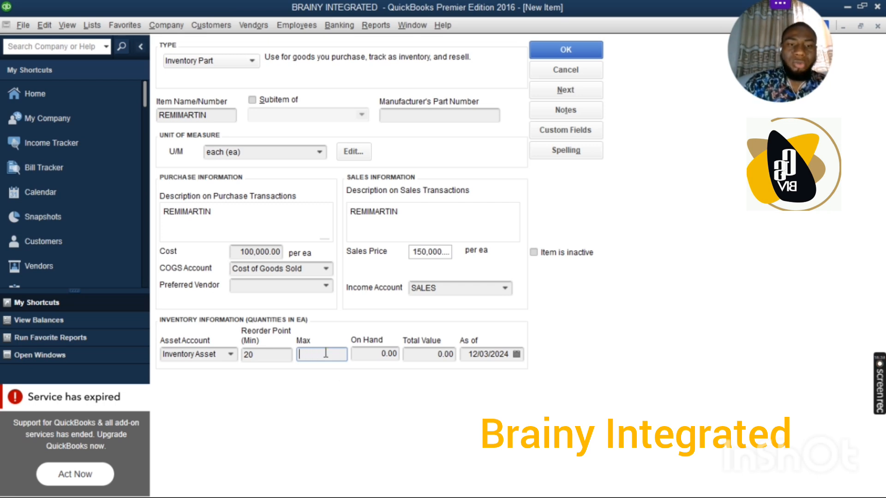
{"action": "left_click", "coordinate": [272, 355]}
{"action": "key", "text": "BackSpace"}
{"action": "key", "text": "BackSpace"}
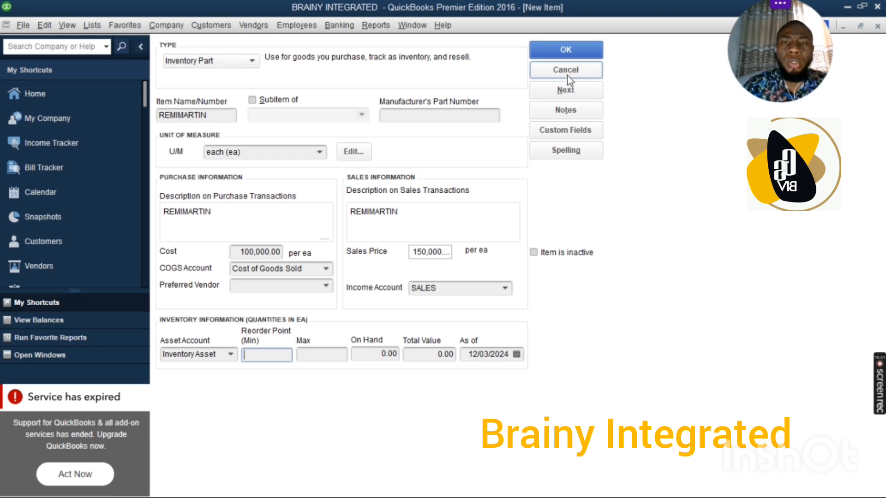
Save the REMIMARTIN item and close the spelling check without changing the name
{"action": "left_click", "coordinate": [560, 51]}
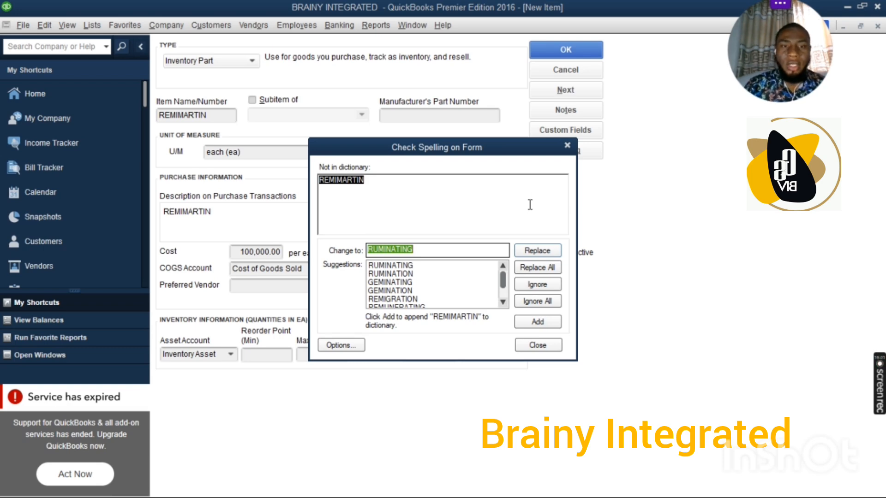
{"action": "left_click", "coordinate": [567, 146]}
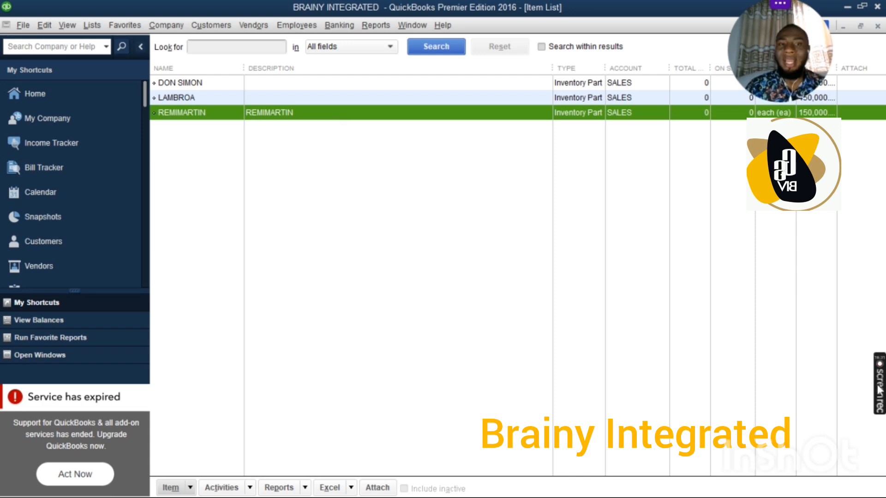
{"action": "mouse_move", "coordinate": [878, 389]}
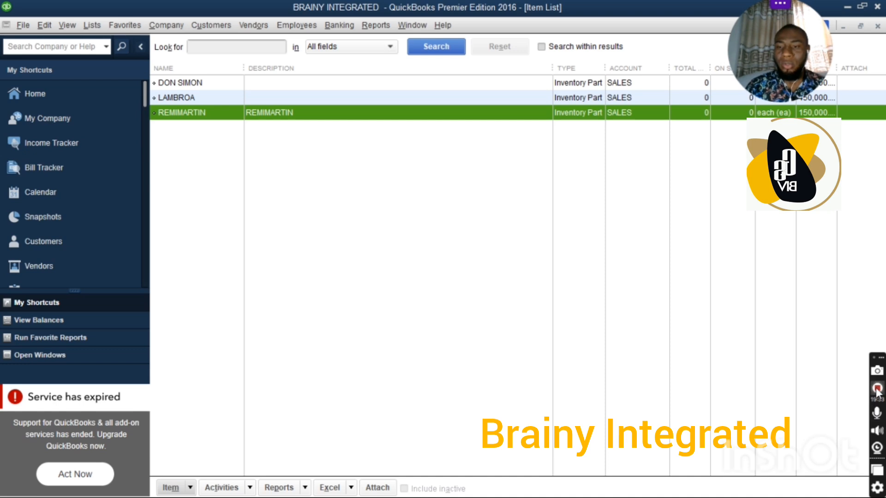